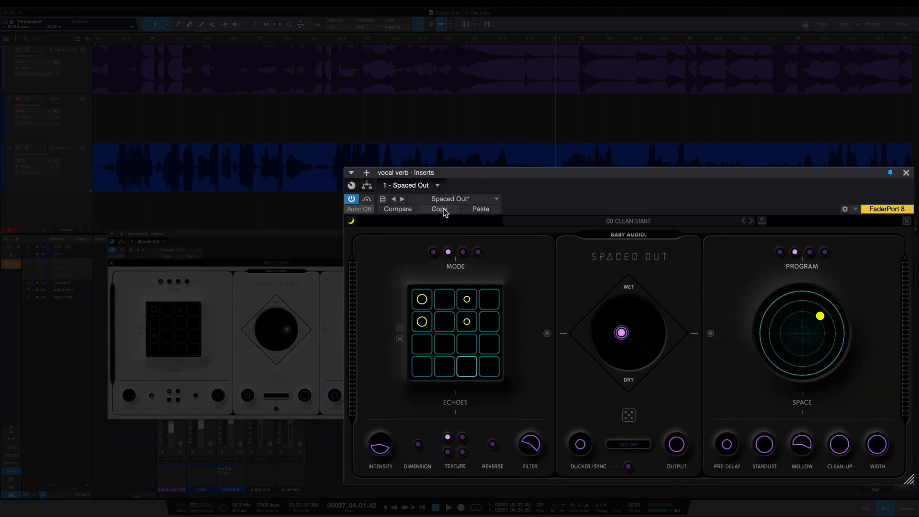
# - Toggle the vocal verb's Spaced Out background between light and dark, and cycle its echo Dimension through every option back to off
pyautogui.click(353, 223)
pyautogui.click(353, 223)
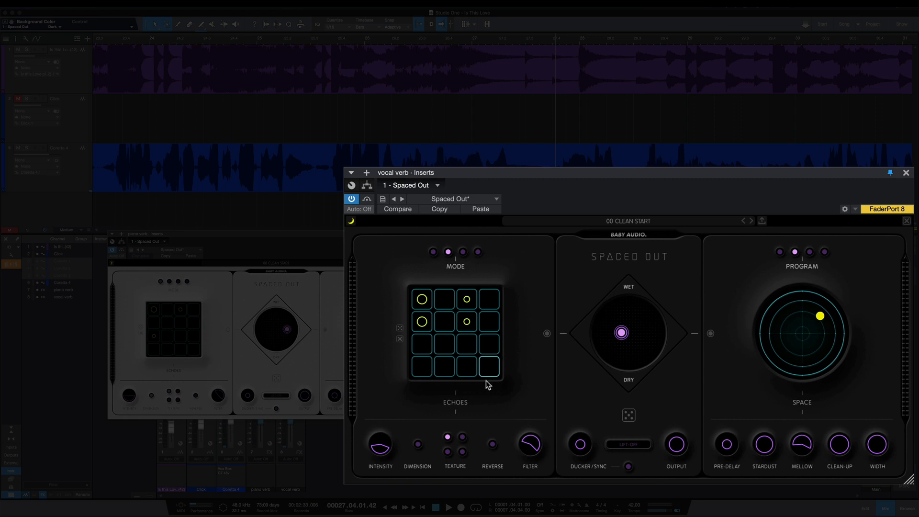
pyautogui.moveTo(379, 450)
pyautogui.moveTo(420, 448)
pyautogui.click(419, 445)
pyautogui.click(419, 445)
pyautogui.click(418, 446)
pyautogui.click(418, 445)
pyautogui.click(418, 446)
pyautogui.click(418, 446)
# - Move the vocal verb's Space puck slightly outward and step through the reverb programs, ending on Outer Space
pyautogui.moveTo(533, 449)
pyautogui.moveTo(820, 317)
pyautogui.mouseDown()
pyautogui.moveTo(815, 353)
pyautogui.moveTo(780, 351)
pyautogui.moveTo(780, 308)
pyautogui.moveTo(829, 312)
pyautogui.mouseUp()
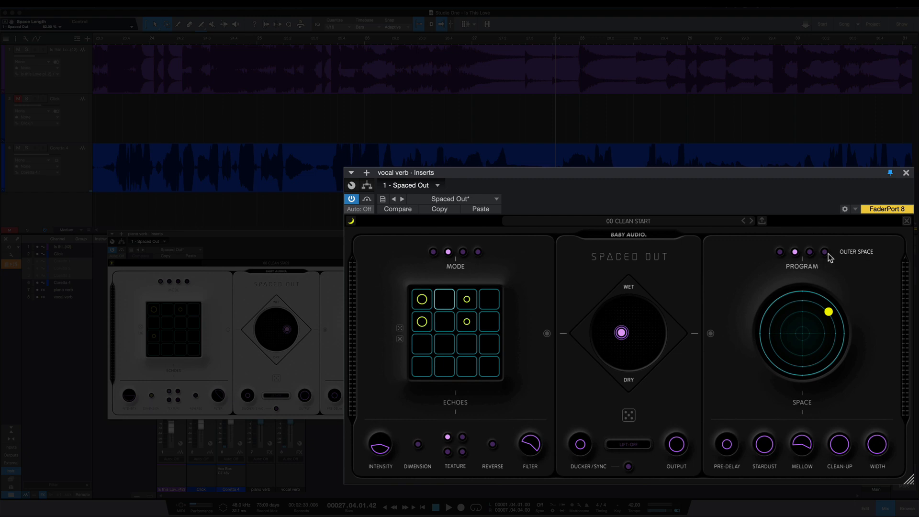
pyautogui.click(781, 254)
pyautogui.click(794, 253)
pyautogui.click(810, 252)
# - Try out the Stardust, Clean-Up and Width controls in the Space section of the vocal verb
pyautogui.moveTo(762, 454)
pyautogui.moveTo(767, 450); pyautogui.dragTo(760, 486)
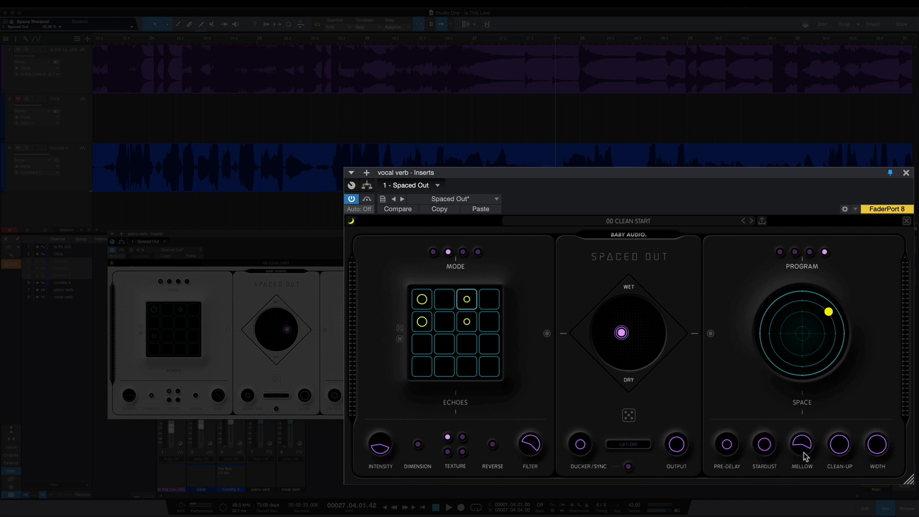
pyautogui.moveTo(807, 451)
pyautogui.moveTo(843, 452)
pyautogui.moveTo(843, 452); pyautogui.dragTo(826, 479)
pyautogui.moveTo(879, 458)
pyautogui.moveTo(879, 459); pyautogui.dragTo(879, 450)
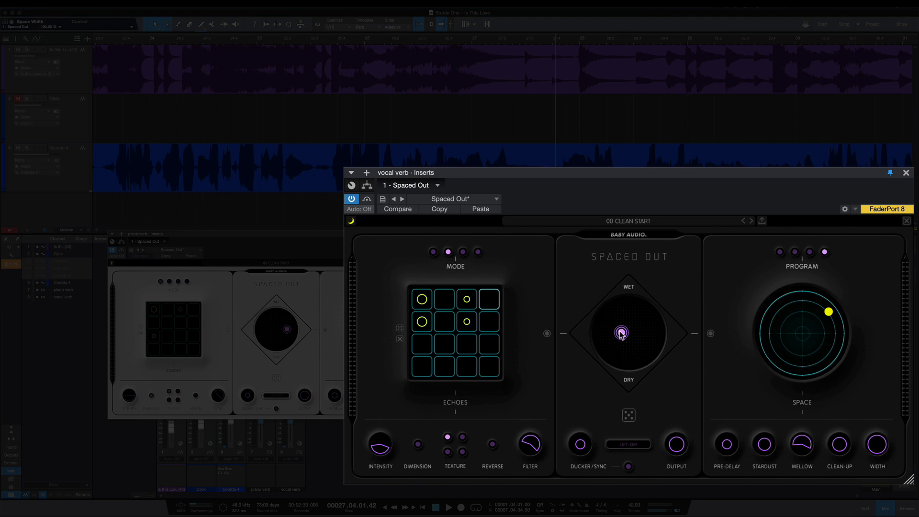
# - Move the wet/dry mix puck down to about 97% dry and return it to just on the echo side of centre
pyautogui.moveTo(621, 332); pyautogui.dragTo(625, 409)
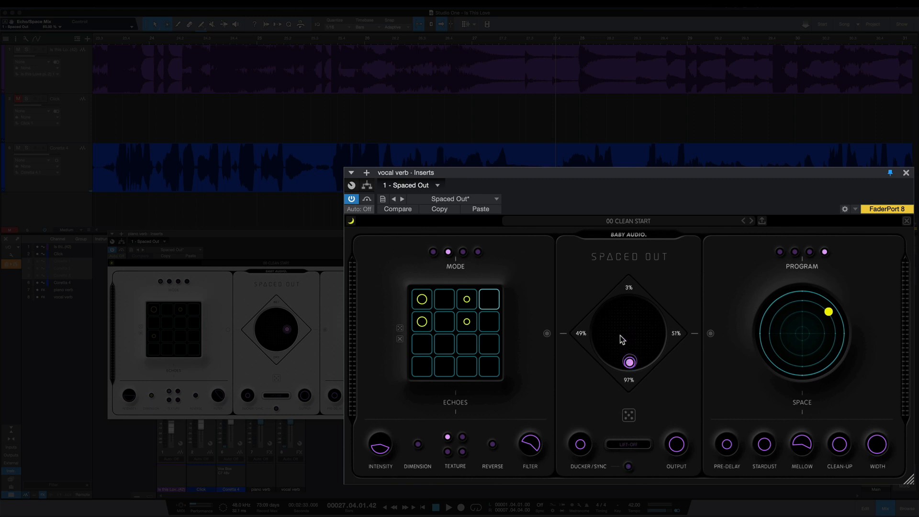
pyautogui.moveTo(623, 330)
pyautogui.mouseDown()
pyautogui.moveTo(625, 309)
pyautogui.moveTo(644, 343)
pyautogui.moveTo(616, 337)
pyautogui.moveTo(639, 320)
pyautogui.moveTo(618, 331)
pyautogui.mouseUp()
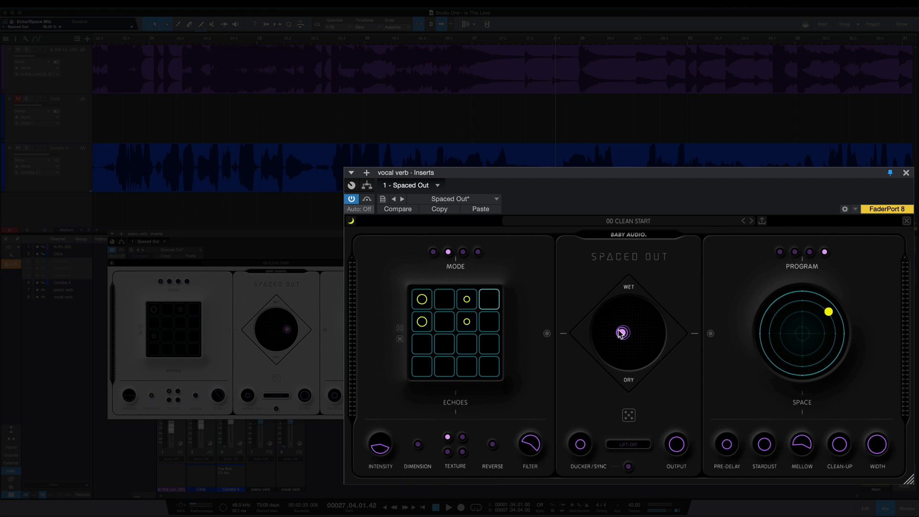
pyautogui.moveTo(584, 449)
# - Generate several random settings for the whole plugin and paste the copied original settings back
pyautogui.click(629, 417)
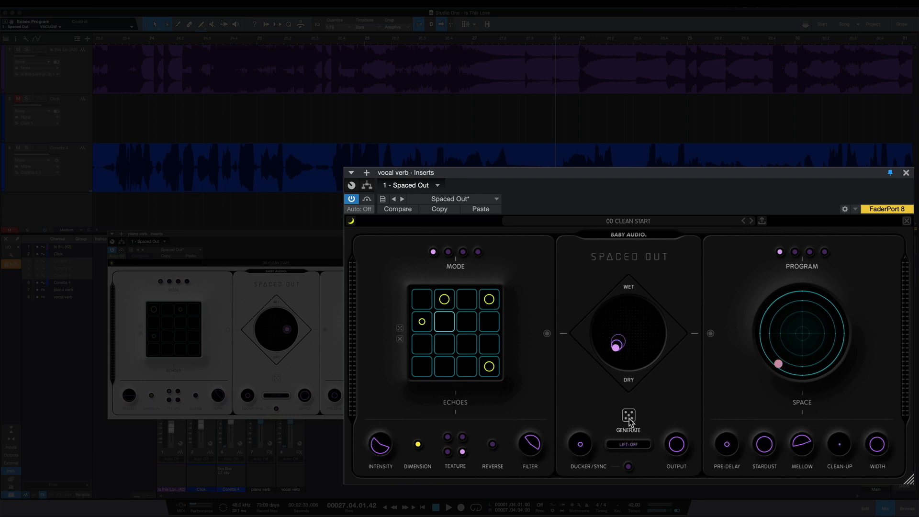
pyautogui.click(629, 417)
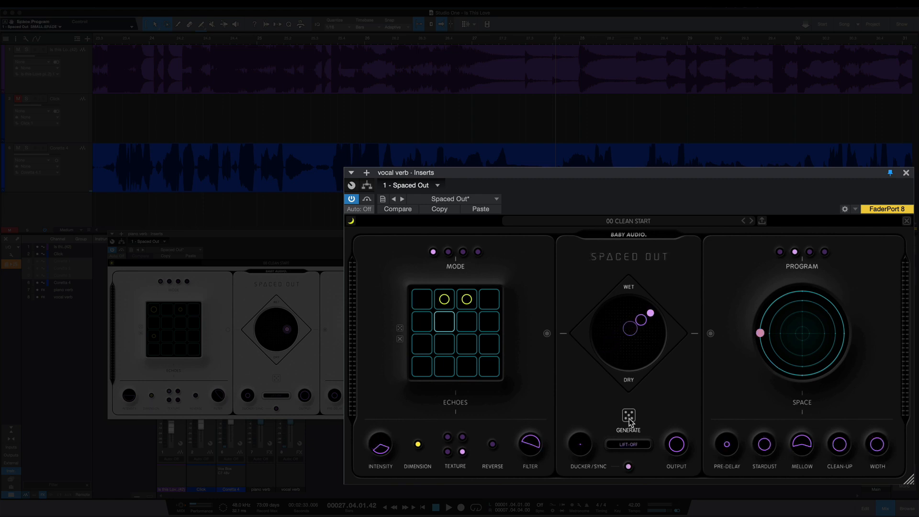
pyautogui.click(629, 416)
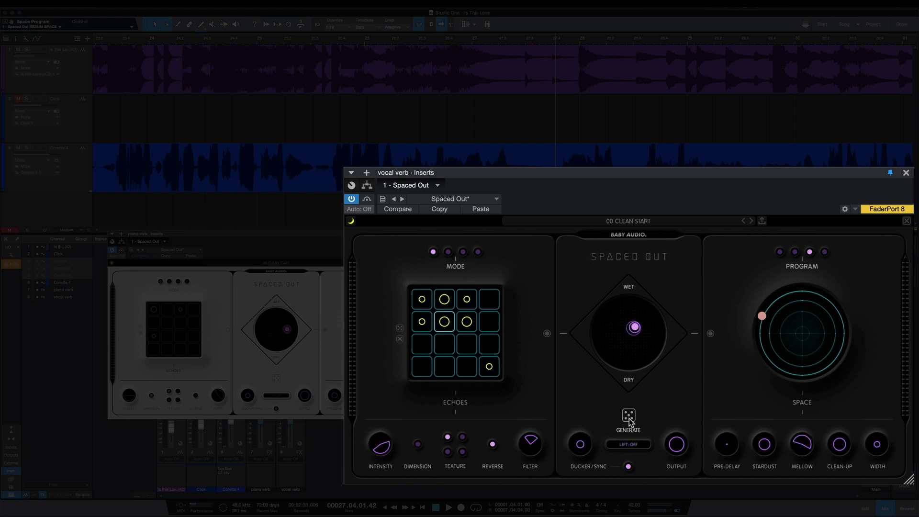
pyautogui.click(629, 419)
pyautogui.click(629, 418)
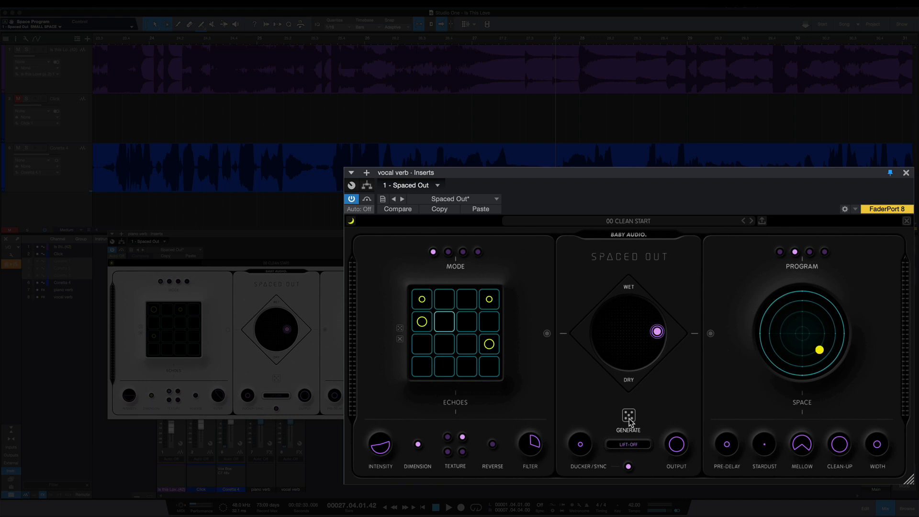
pyautogui.click(490, 210)
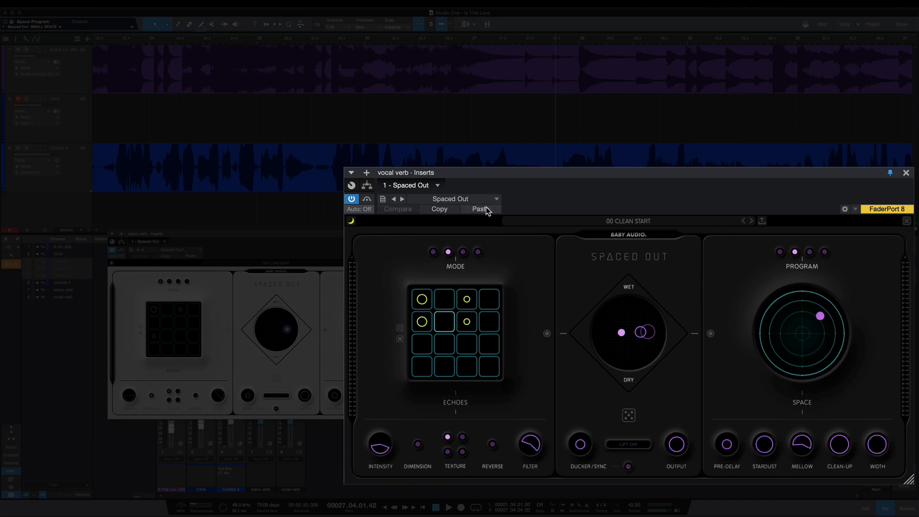
# - Randomize only the echo grid pattern several times and restore the original pattern from the copied settings
pyautogui.click(400, 329)
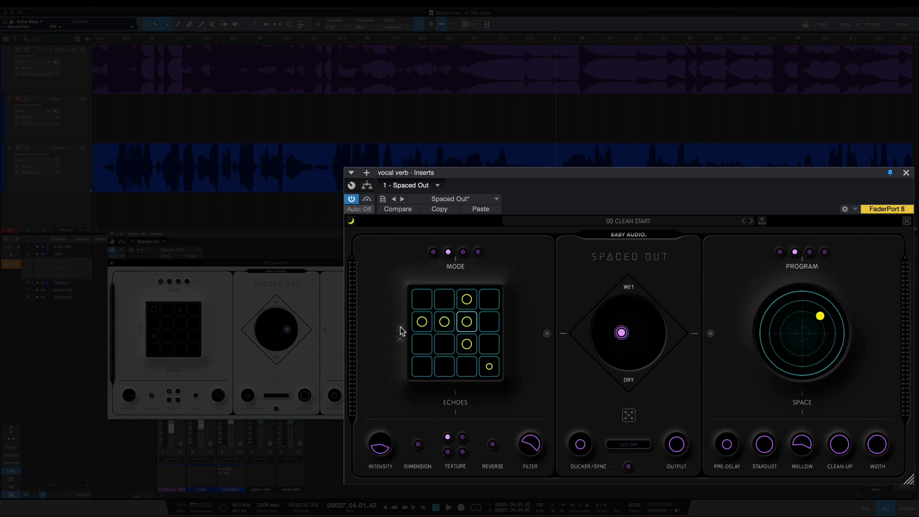
pyautogui.click(401, 329)
pyautogui.click(398, 331)
pyautogui.click(398, 331)
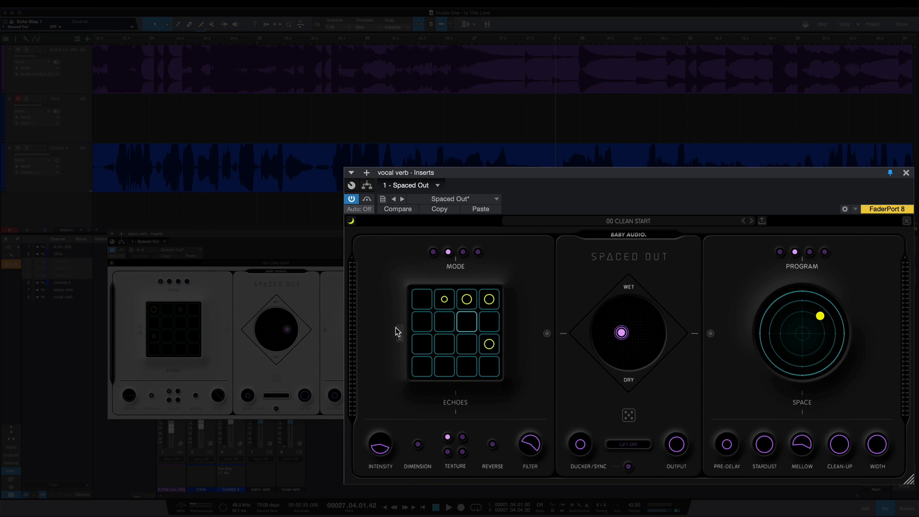
pyautogui.click(398, 331)
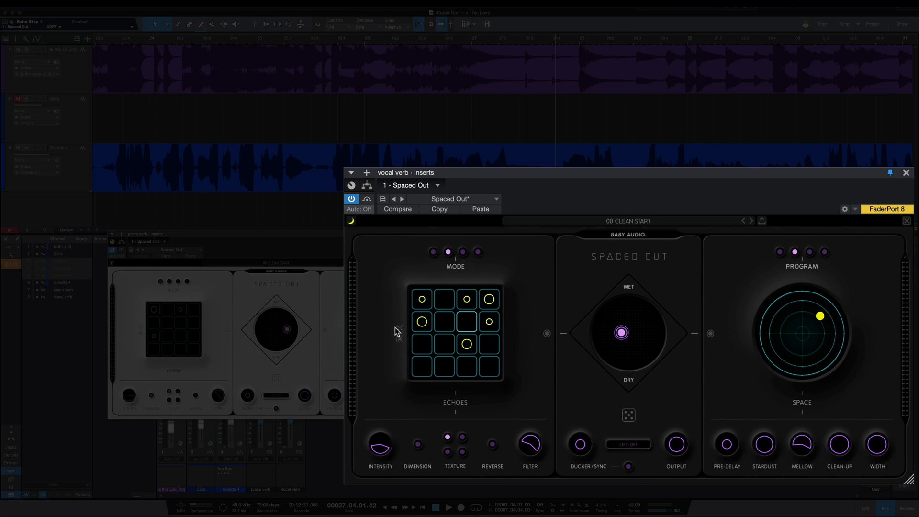
pyautogui.click(481, 209)
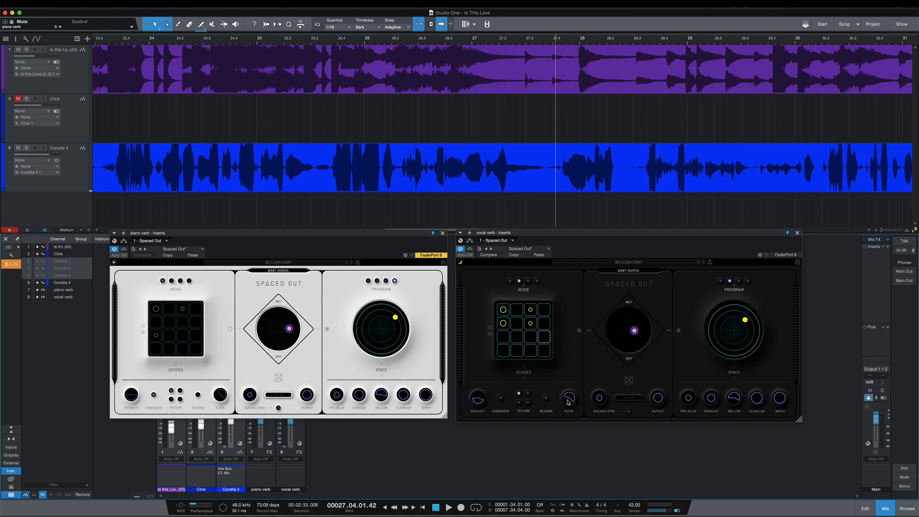
# - Play the song to its end to listen to the piano and vocal reverbs, and stop playback
pyautogui.press('space')
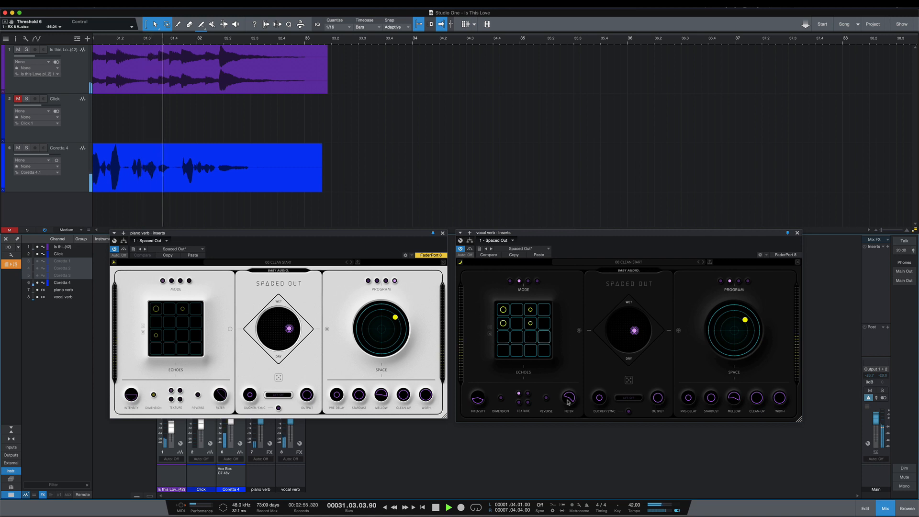
pyautogui.press('w')
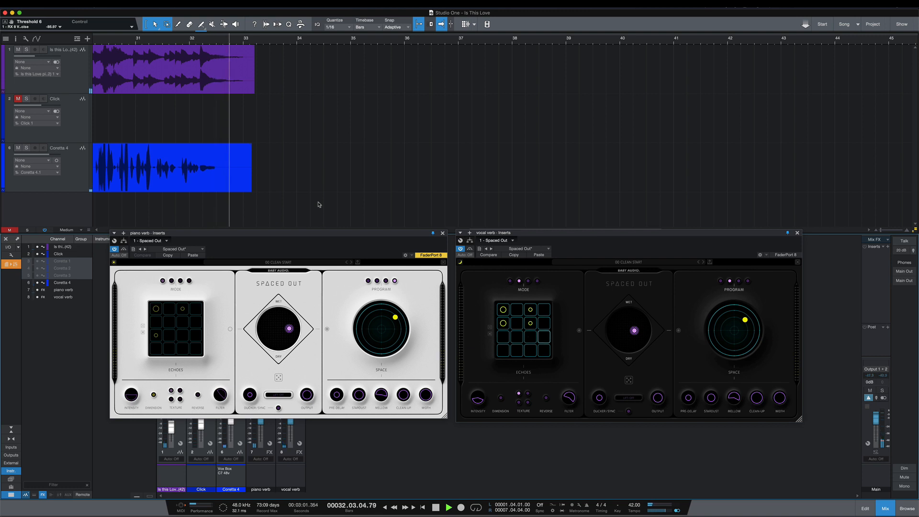
pyautogui.press('space')
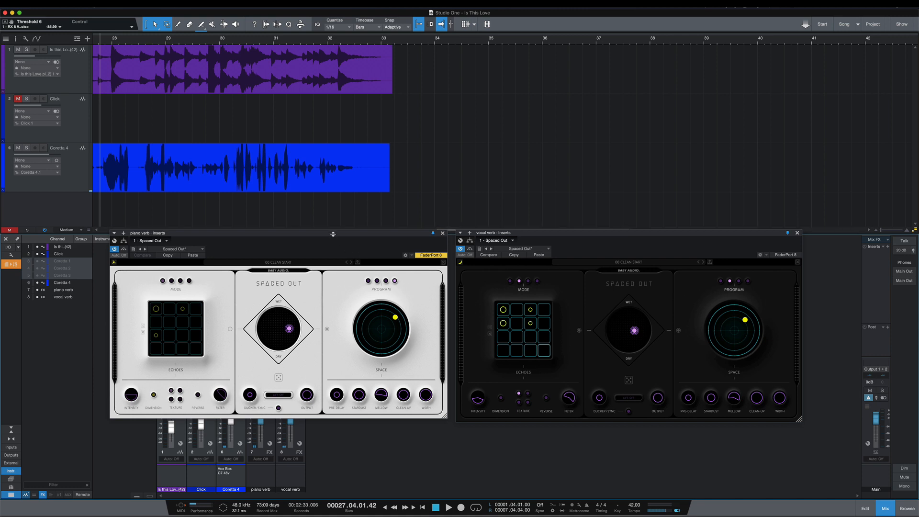
# - Move the piano verb plugin window clear of the mixer channels and mute the piano verb channel
pyautogui.moveTo(333, 234); pyautogui.dragTo(329, 170)
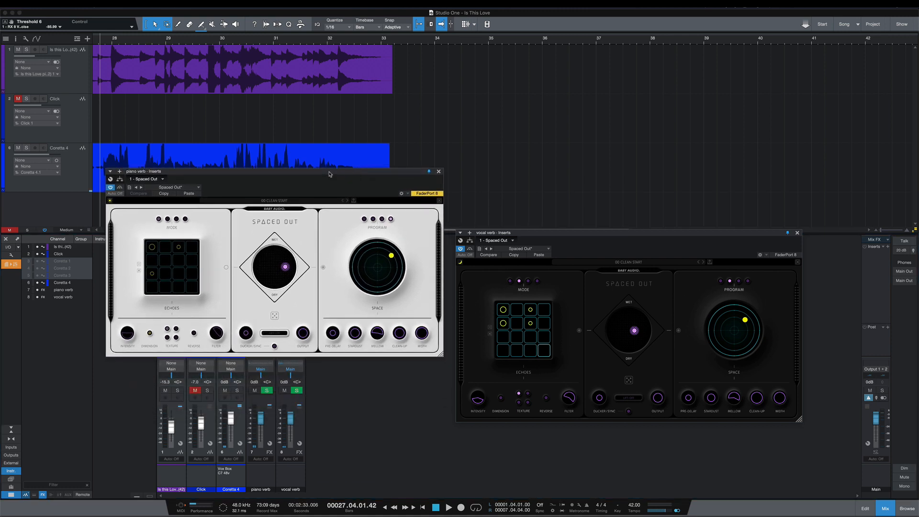
pyautogui.click(254, 391)
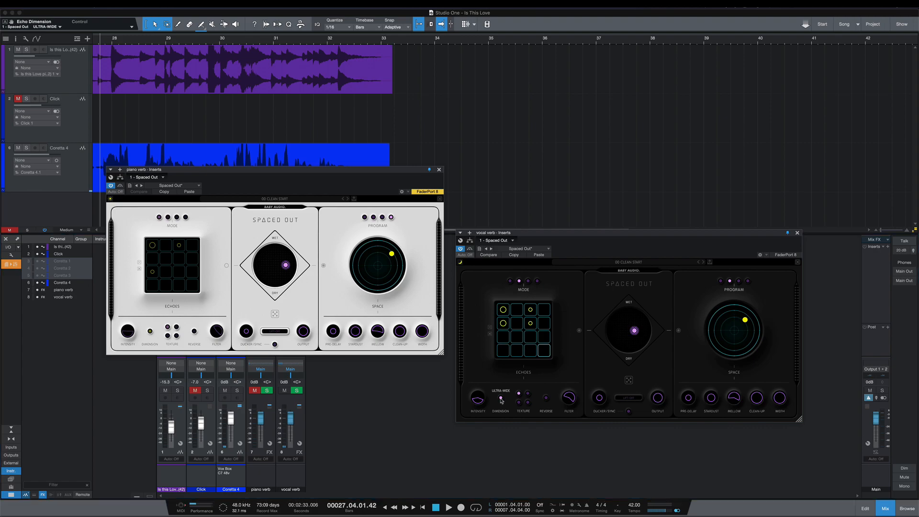
# - Audition the vocal verb's Motion and Ultra-Wide echo Dimension options during playback and set Dimension back to Off
pyautogui.click(501, 400)
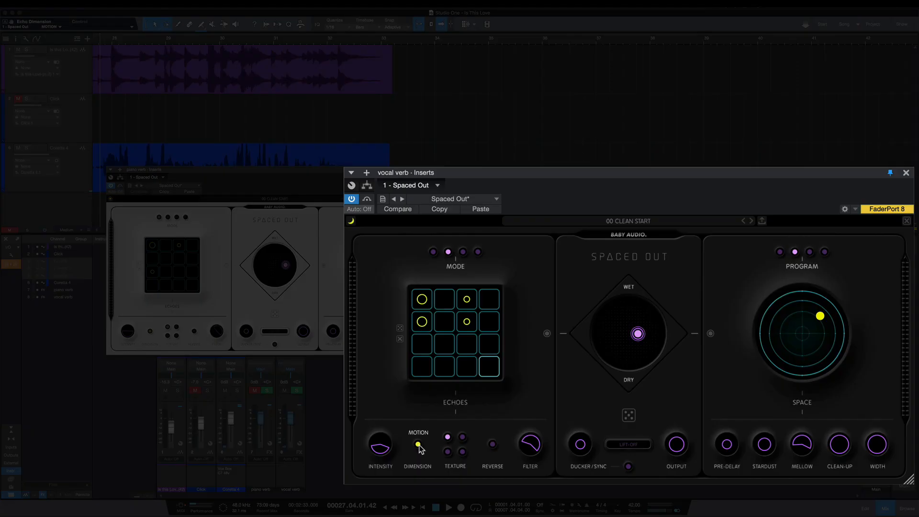
pyautogui.press('space')
pyautogui.click(419, 444)
pyautogui.click(418, 445)
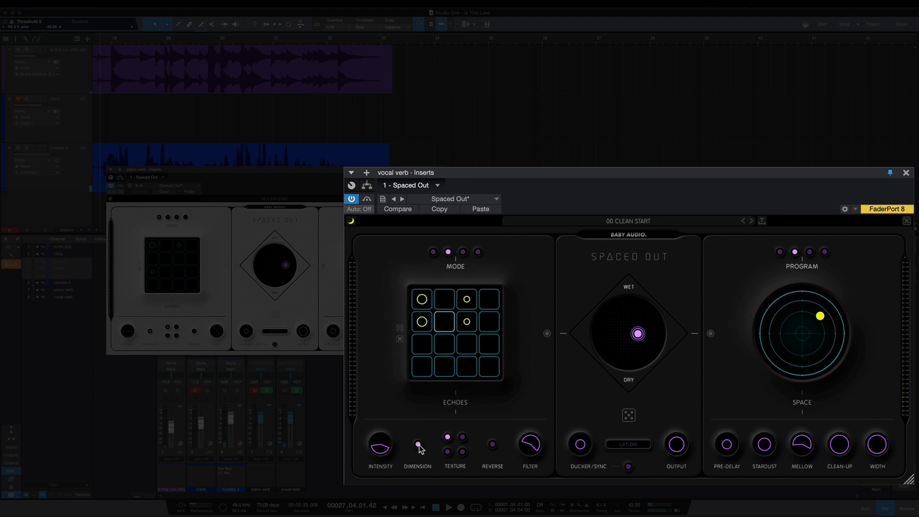
pyautogui.click(418, 445)
pyautogui.click(418, 446)
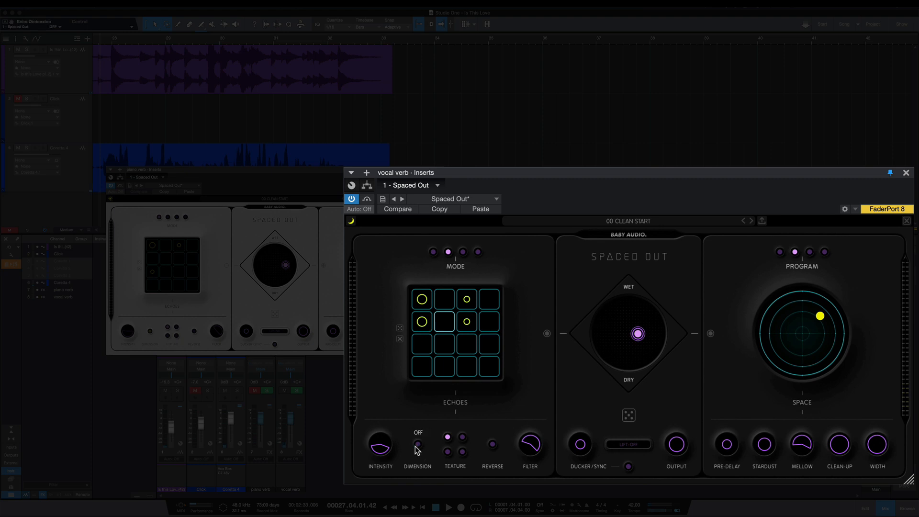
# - Audition the other echo textures, including Wonky Tape, and the Reverse option, returning to the first texture with Reverse off
pyautogui.click(447, 452)
pyautogui.click(463, 437)
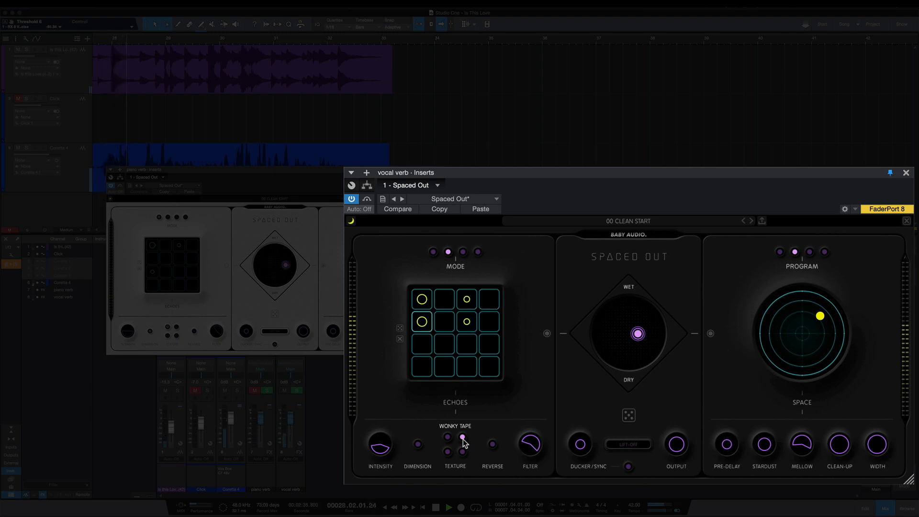
pyautogui.click(463, 452)
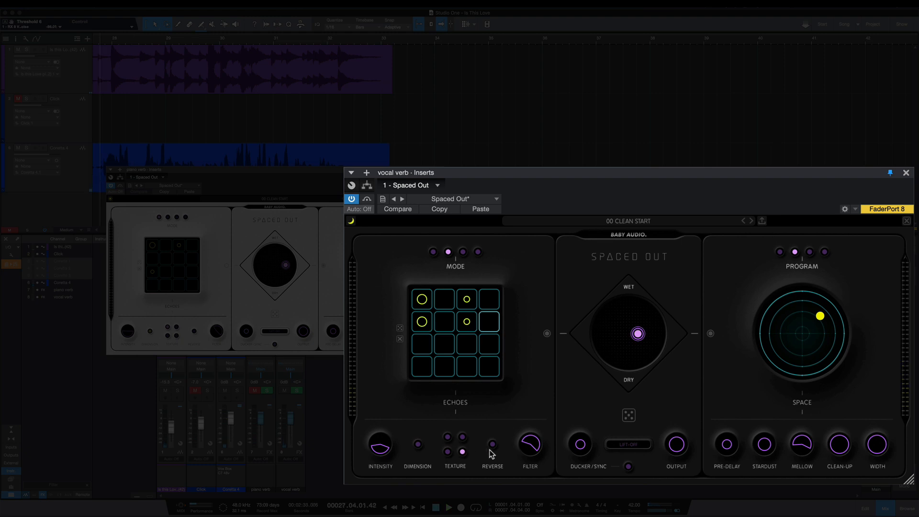
pyautogui.click(448, 437)
pyautogui.click(492, 444)
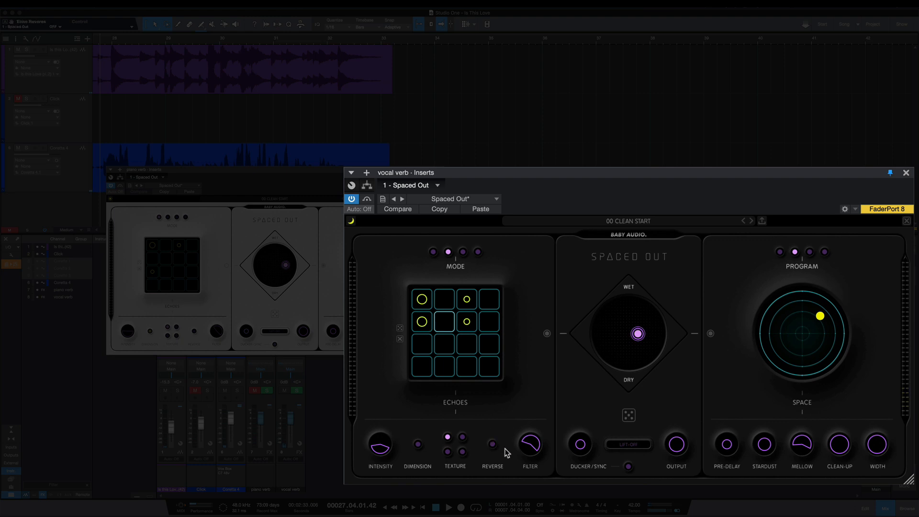
# - Shift the vocal verb's mix puck toward the reverb, to about 88% space and 12% echo
pyautogui.moveTo(536, 447)
pyautogui.moveTo(638, 334); pyautogui.dragTo(651, 334)
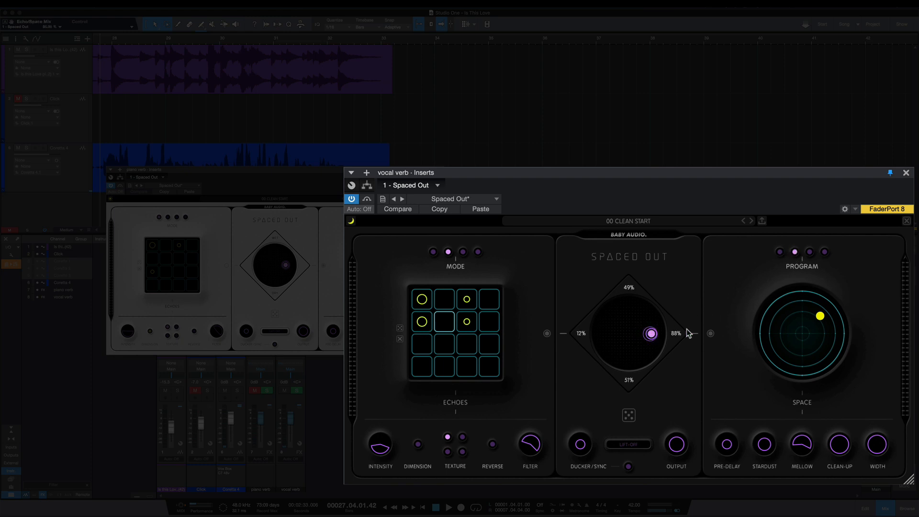
# - Play the passage to listen to the piano verb's reverb with the timeline enlarged
pyautogui.moveTo(821, 316)
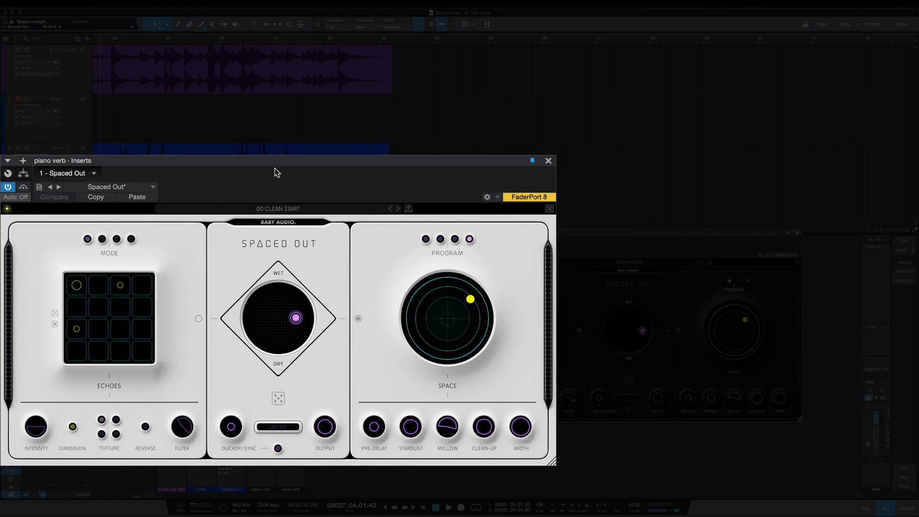
pyautogui.press('space')
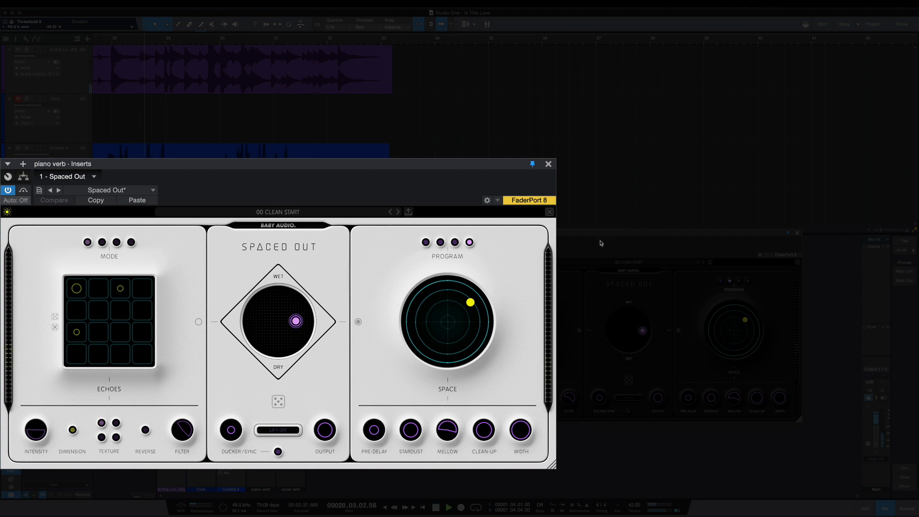
pyautogui.press('e')
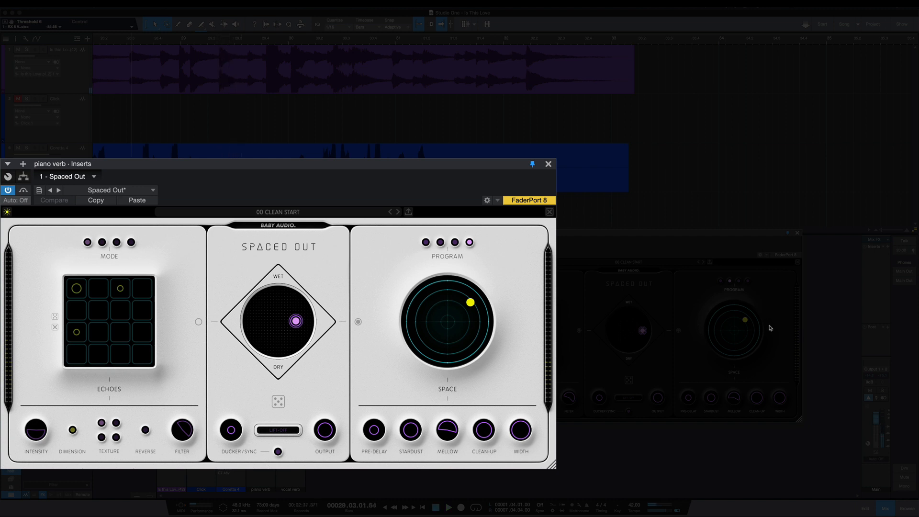
# - Select the vocal verb's third reverb program and audition it with the Space puck moved to the lower right of its radar
pyautogui.click(739, 283)
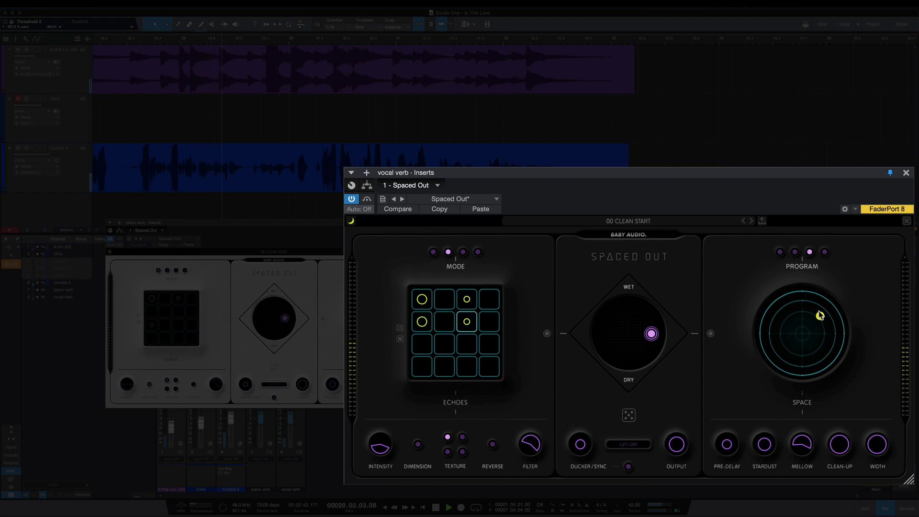
pyautogui.press('space')
pyautogui.moveTo(820, 312); pyautogui.dragTo(820, 365)
pyautogui.press('space')
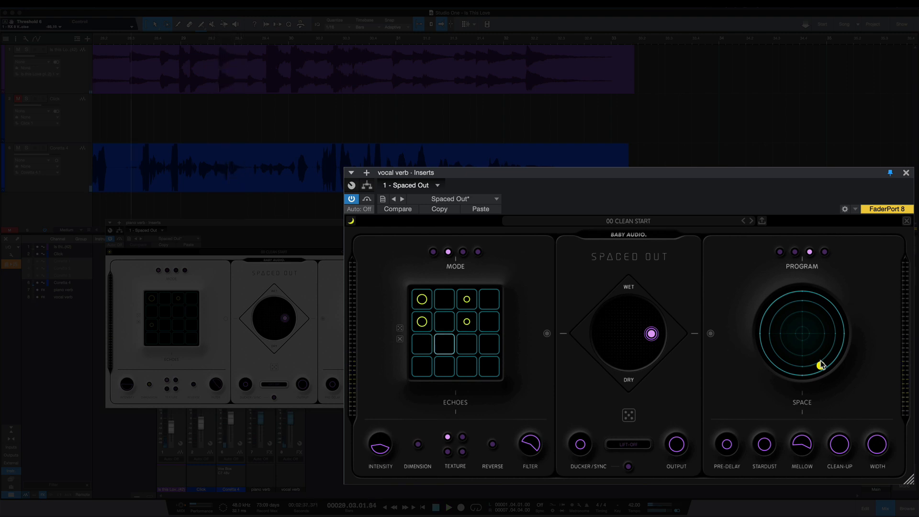
# - Audition the vocal reverb with the Space puck at the lower left and at the upper left of its radar
pyautogui.moveTo(821, 366); pyautogui.dragTo(776, 358)
pyautogui.press('space')
pyautogui.moveTo(776, 360); pyautogui.dragTo(782, 301)
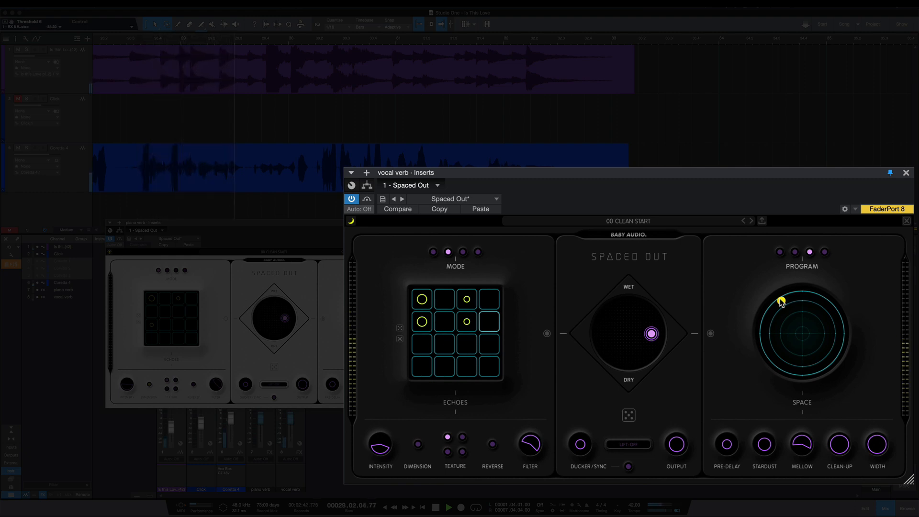
pyautogui.press('space')
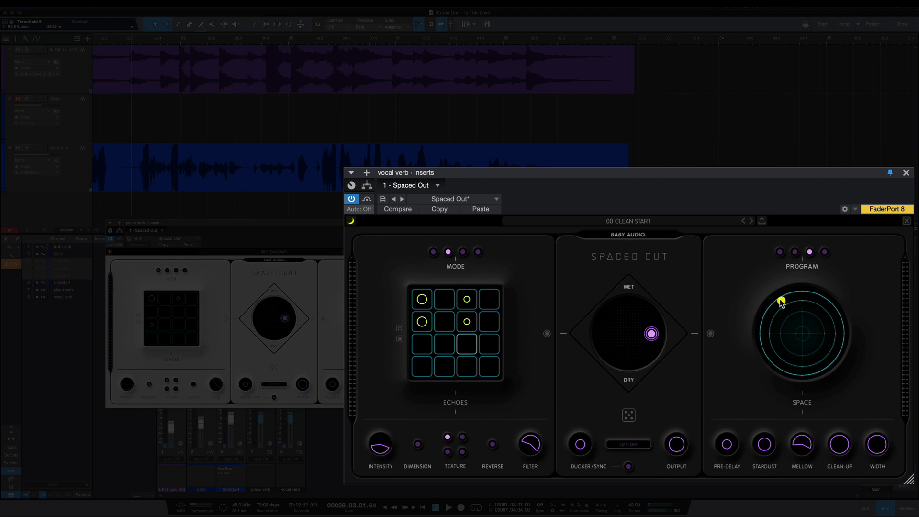
# - Set the vocal verb to the Outer Space program with Length about 11% and Lush about 92%
pyautogui.click(782, 302)
pyautogui.moveTo(782, 301); pyautogui.dragTo(801, 293)
pyautogui.moveTo(801, 293)
pyautogui.mouseDown()
pyautogui.moveTo(829, 301)
pyautogui.moveTo(844, 326)
pyautogui.moveTo(834, 365)
pyautogui.moveTo(781, 367)
pyautogui.moveTo(765, 330)
pyautogui.moveTo(773, 300)
pyautogui.moveTo(806, 295)
pyautogui.mouseUp()
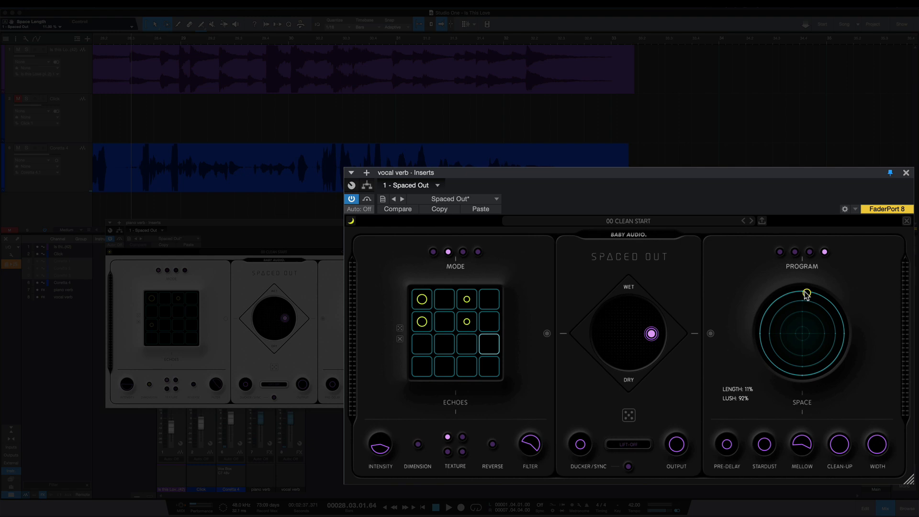
# - Audition the vocal verb's Outer Space program from an earlier passage and move the Space puck to the upper right of its radar
pyautogui.hscroll(-6, 289, 163)
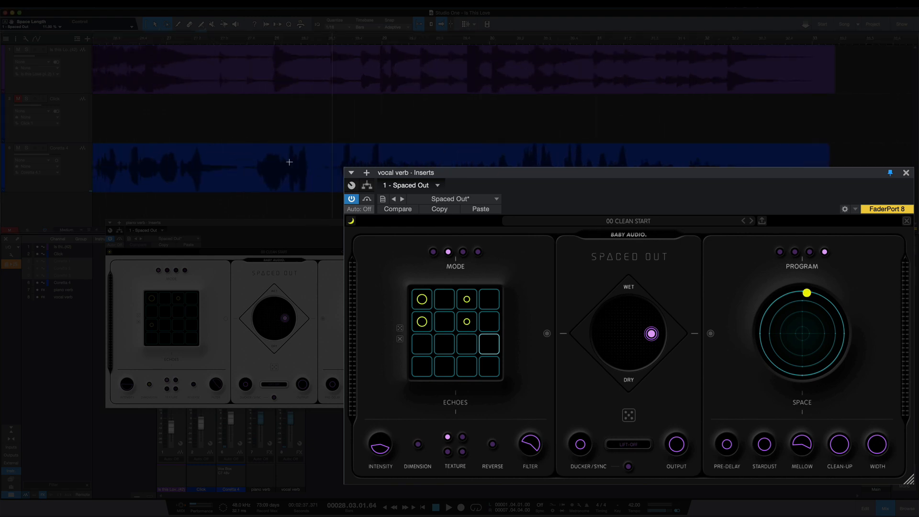
pyautogui.hotkey('ctrl', 'space')
pyautogui.press('space')
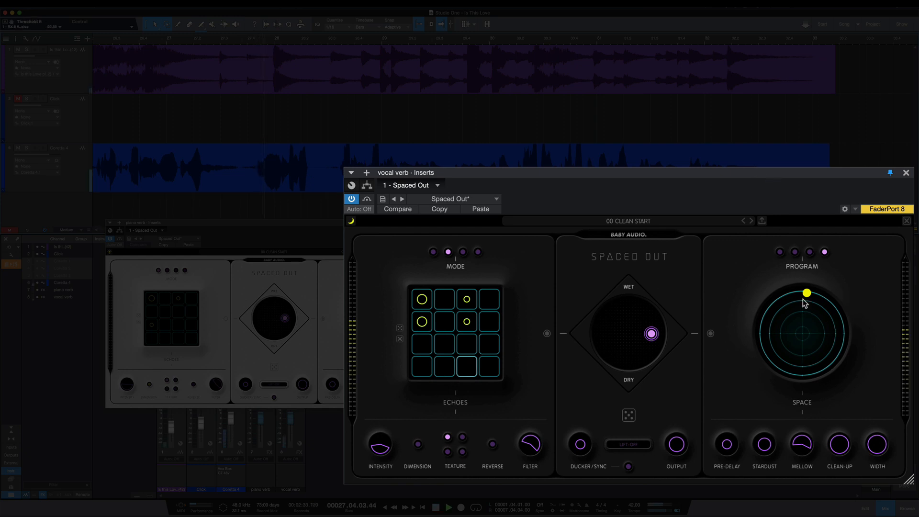
pyautogui.moveTo(809, 291); pyautogui.dragTo(829, 311)
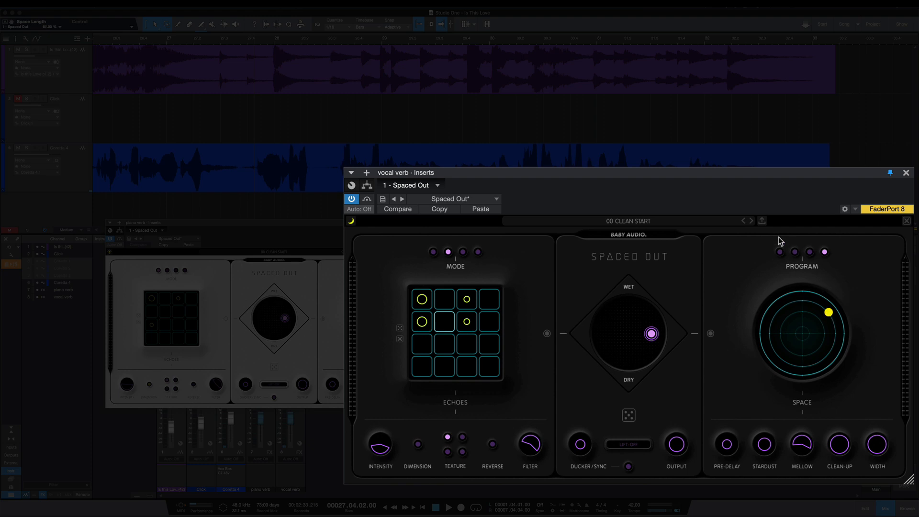
# - Audition the vocal verb's first, second and third reverb programs in turn, then return to Outer Space and play the passage
pyautogui.click(780, 252)
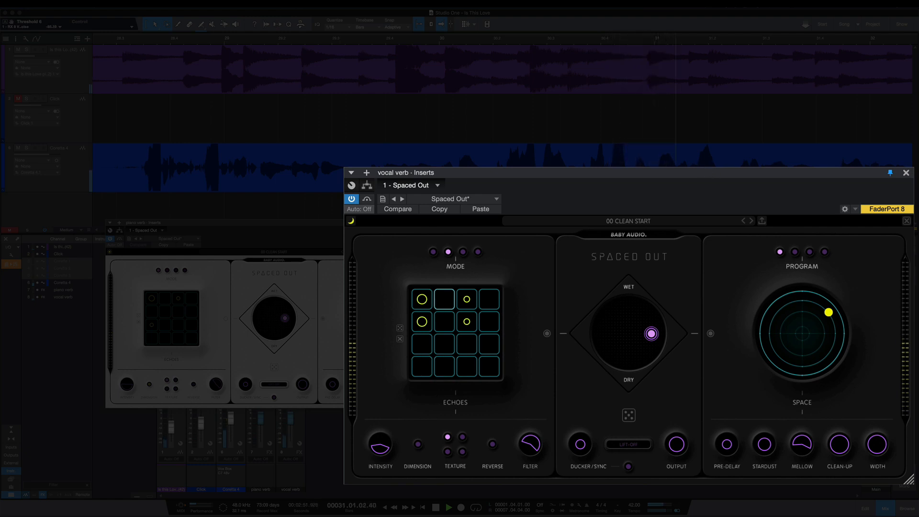
pyautogui.press('space')
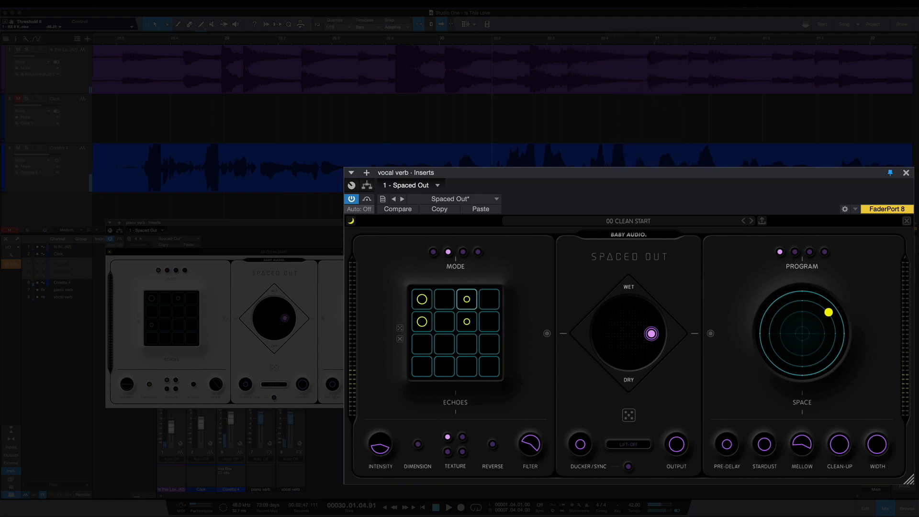
pyautogui.click(795, 253)
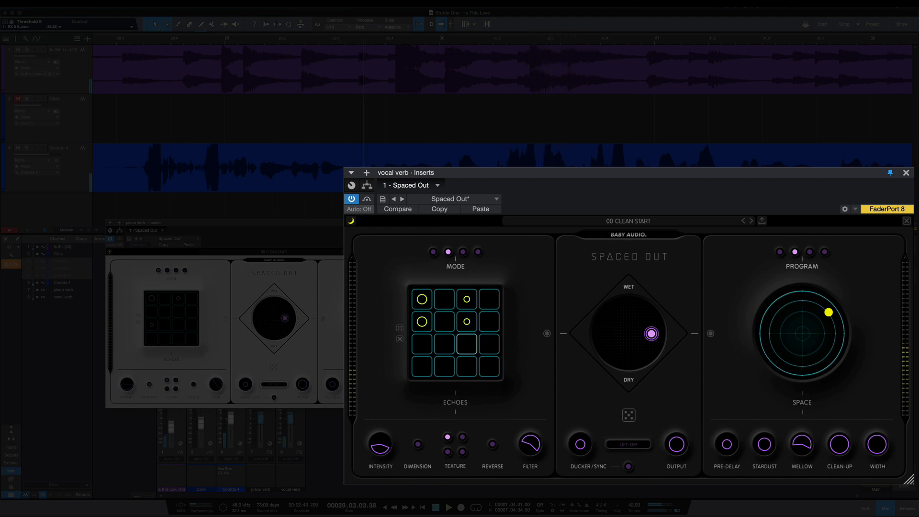
pyautogui.click(810, 252)
pyautogui.press('space')
pyautogui.click(823, 253)
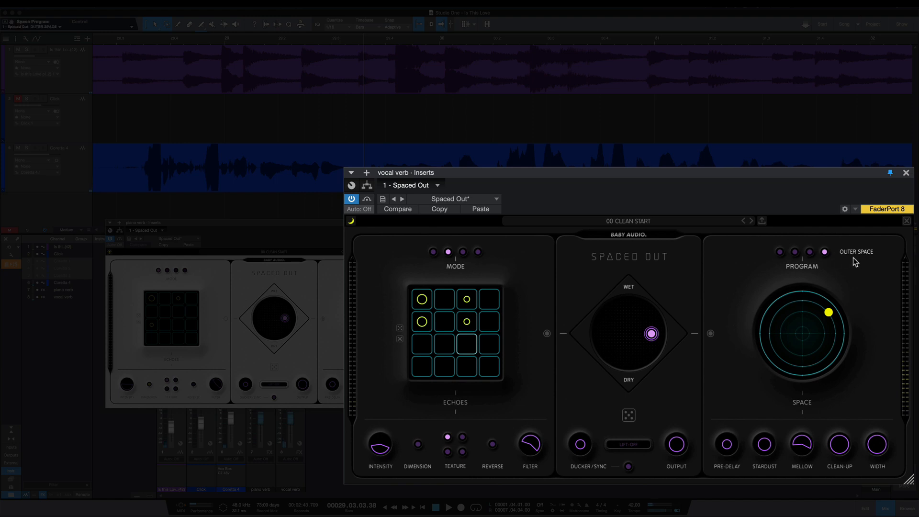
pyautogui.press('space')
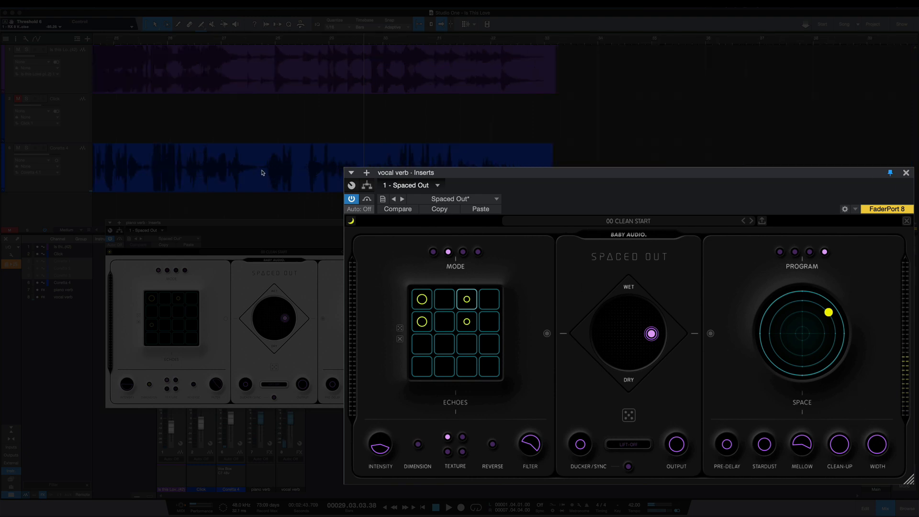
# - Select the vocal verb's second reverb program, lower Stardust to 20 and audition it from an earlier point in the vocal track
pyautogui.click(149, 165)
pyautogui.moveTo(766, 445)
pyautogui.moveTo(765, 446); pyautogui.dragTo(764, 484)
pyautogui.click(794, 253)
pyautogui.moveTo(766, 443); pyautogui.dragTo(766, 452)
pyautogui.press('space')
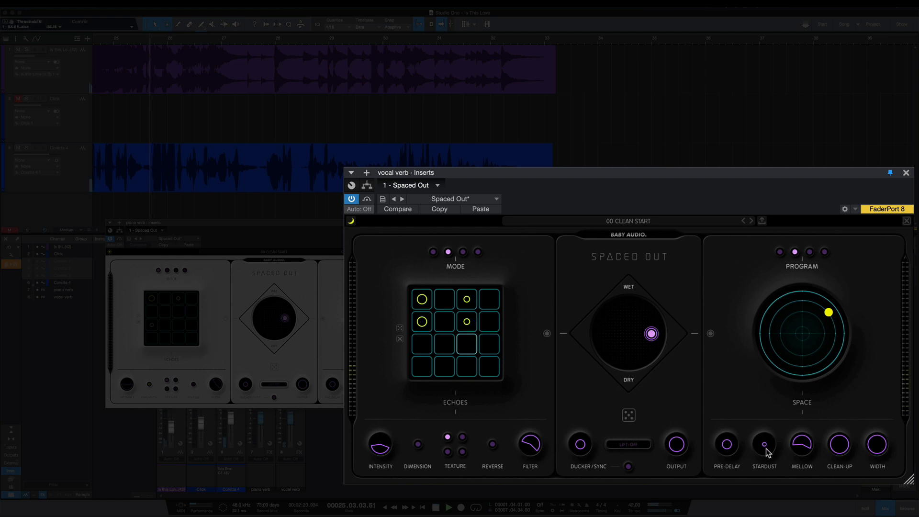
pyautogui.press('e')
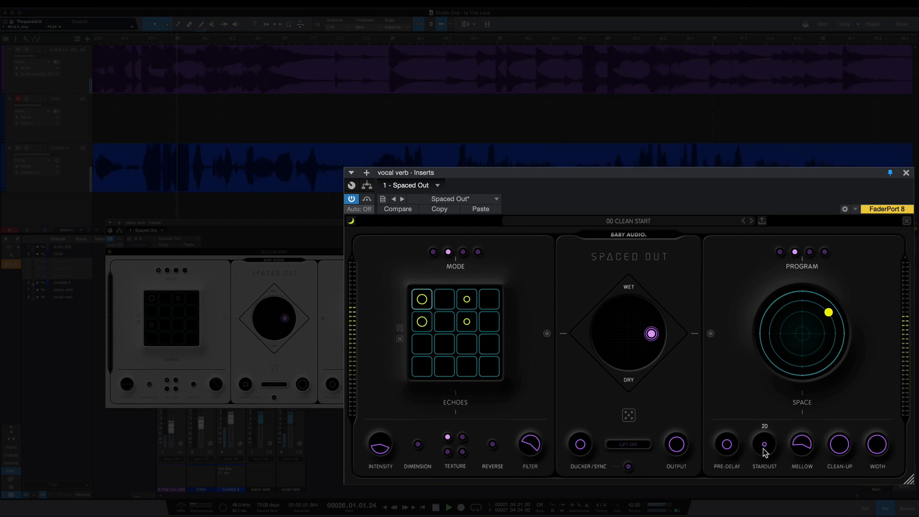
pyautogui.press('space')
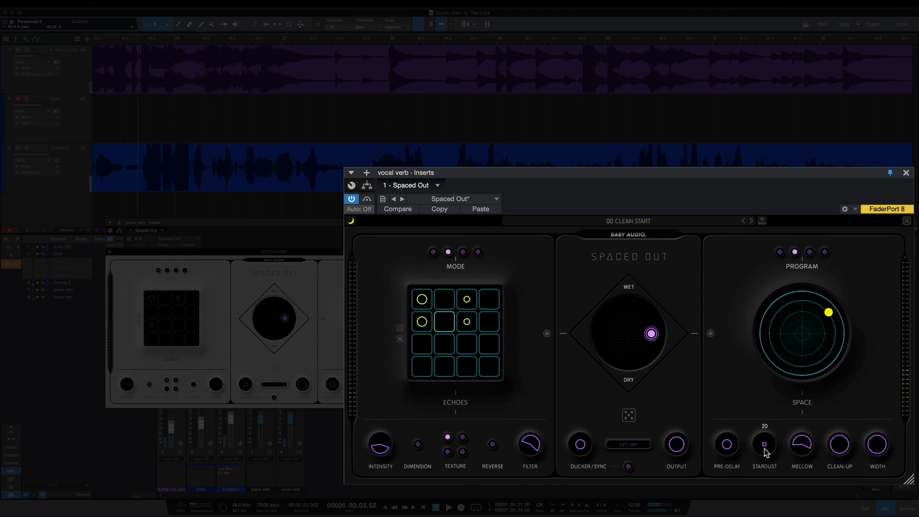
# - Raise the vocal verb's Stardust to maximum and lower its Clean-Up amount while auditioning the passage
pyautogui.moveTo(767, 453); pyautogui.dragTo(758, 344)
pyautogui.press('space')
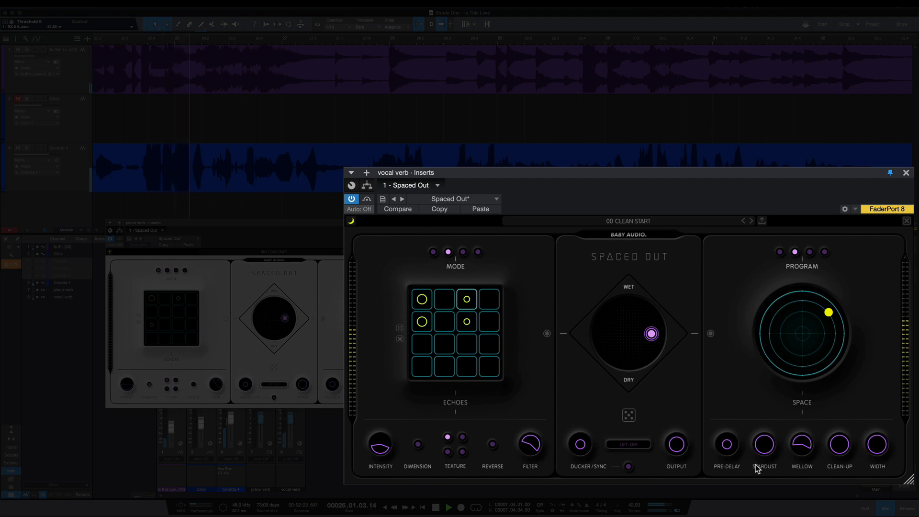
pyautogui.moveTo(839, 447); pyautogui.dragTo(836, 483)
pyautogui.press('space')
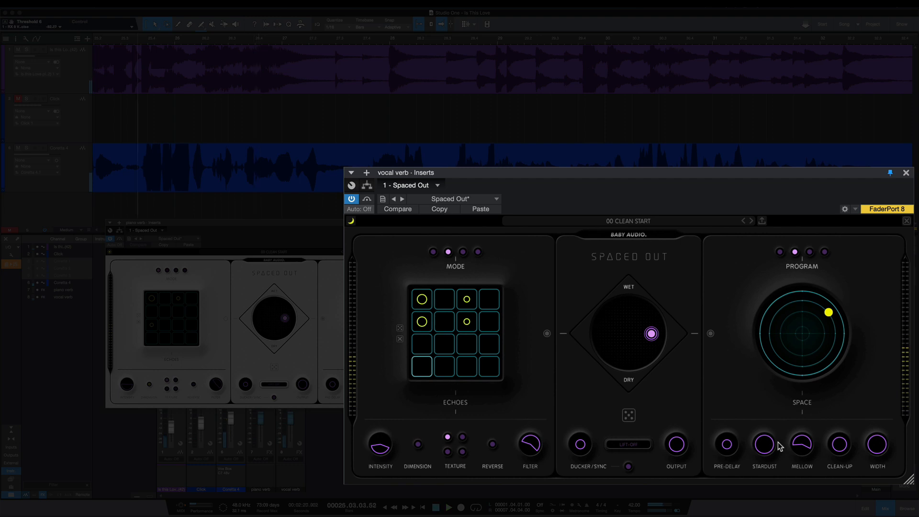
# - Play the vocal passage repeatedly to compare the vocal verb with Lift-Off disabled and enabled
pyautogui.moveTo(777, 446)
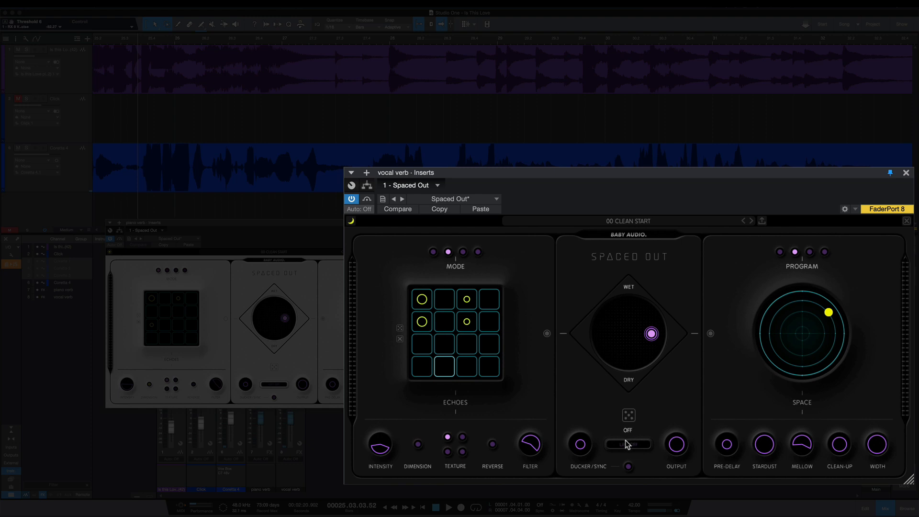
pyautogui.press('space')
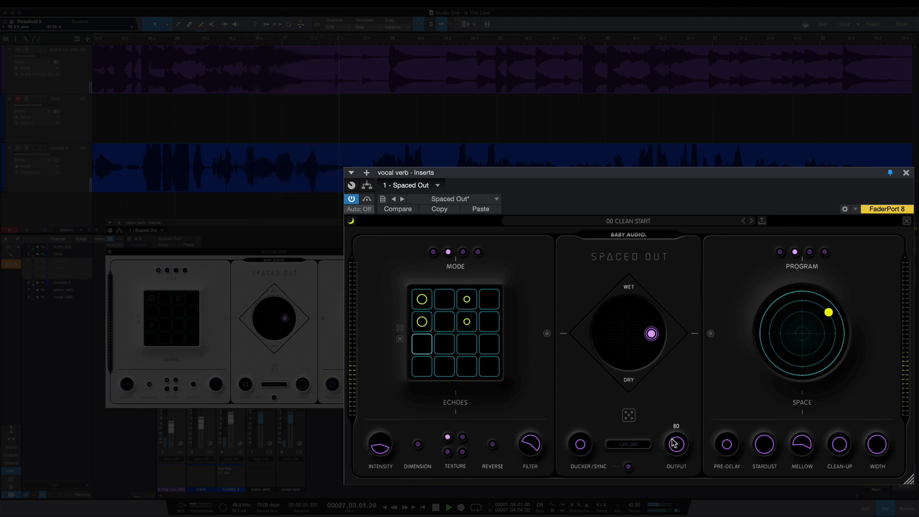
pyautogui.press('space')
pyautogui.press('space')
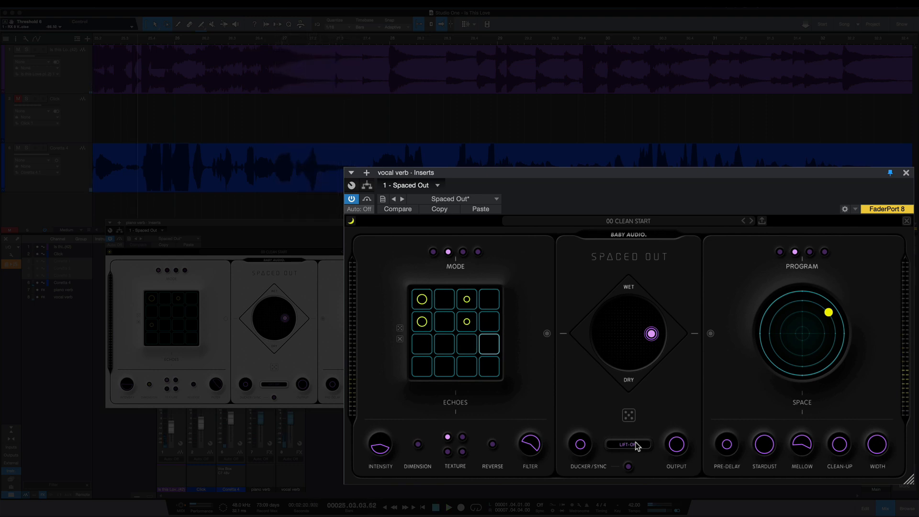